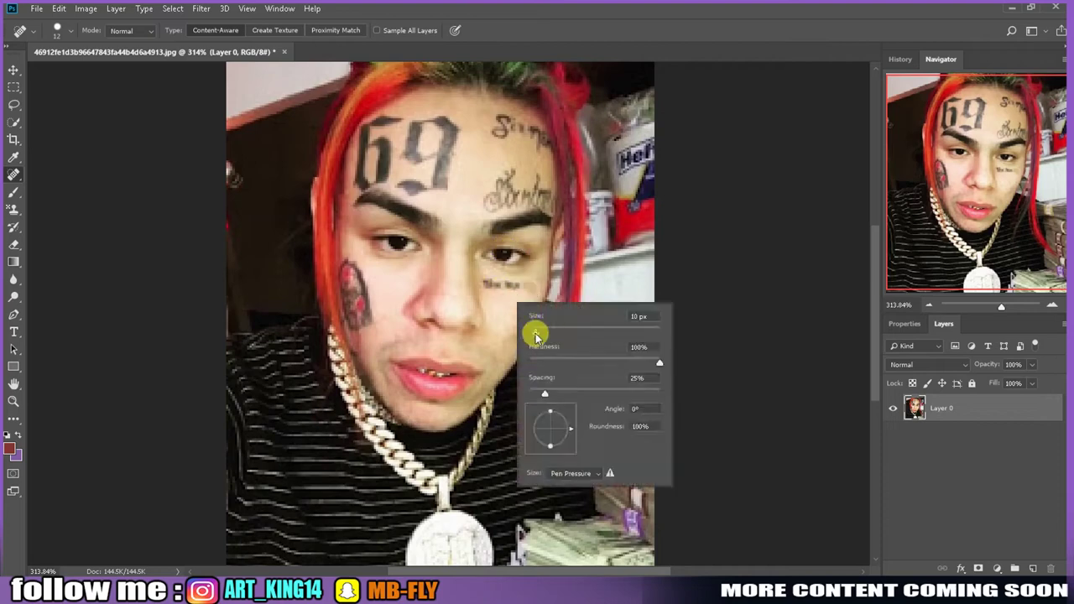
Reduce the Spot Healing Brush size from 10 px to 8 px
{"action": "left_click_drag", "start_coordinate": [491, 287], "coordinate": [503, 289]}
{"action": "scroll", "coordinate": [357, 340], "scroll_direction": "up", "scroll_amount": 3}
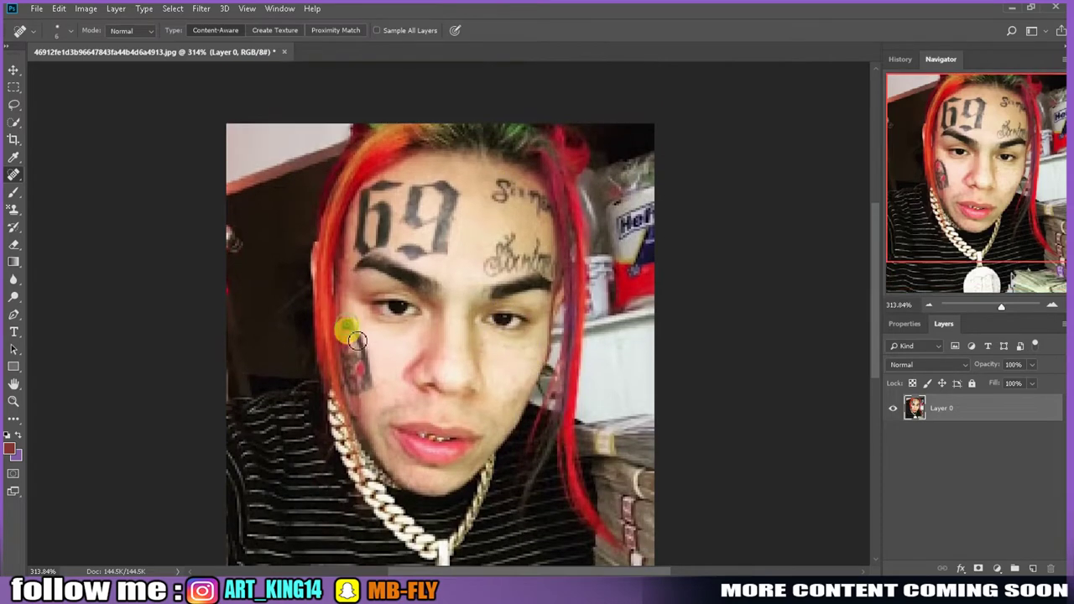
{"action": "left_click_drag", "start_coordinate": [361, 336], "coordinate": [356, 382]}
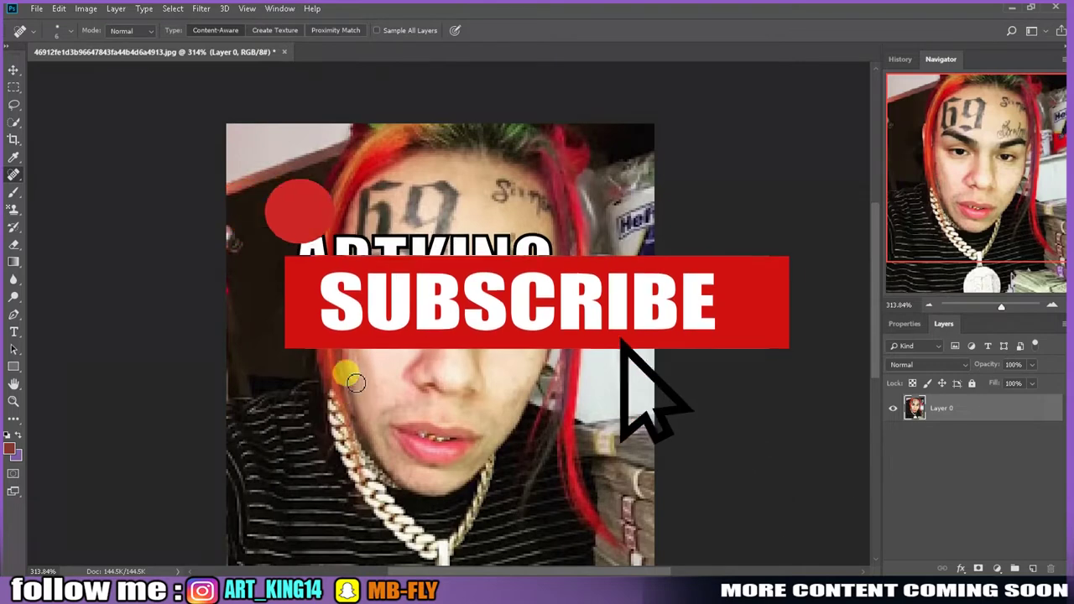
{"action": "scroll", "coordinate": [454, 251], "scroll_direction": "up", "scroll_amount": 2}
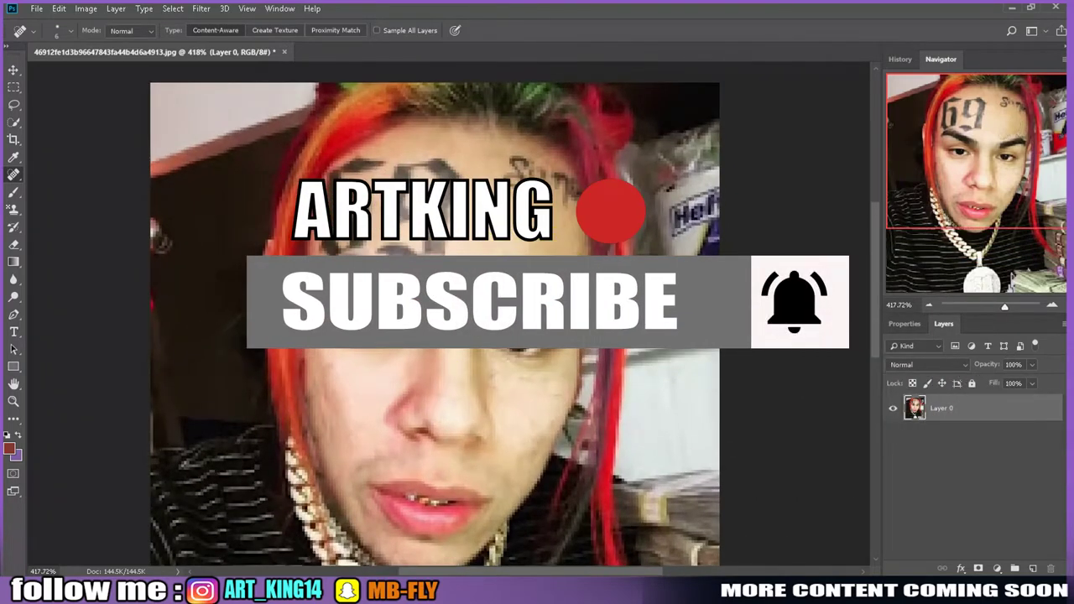
{"action": "mouse_move", "coordinate": [412, 253]}
{"action": "left_mouse_down"}
{"action": "mouse_move", "coordinate": [420, 264]}
{"action": "mouse_move", "coordinate": [383, 179]}
{"action": "mouse_move", "coordinate": [364, 216]}
{"action": "left_mouse_up"}
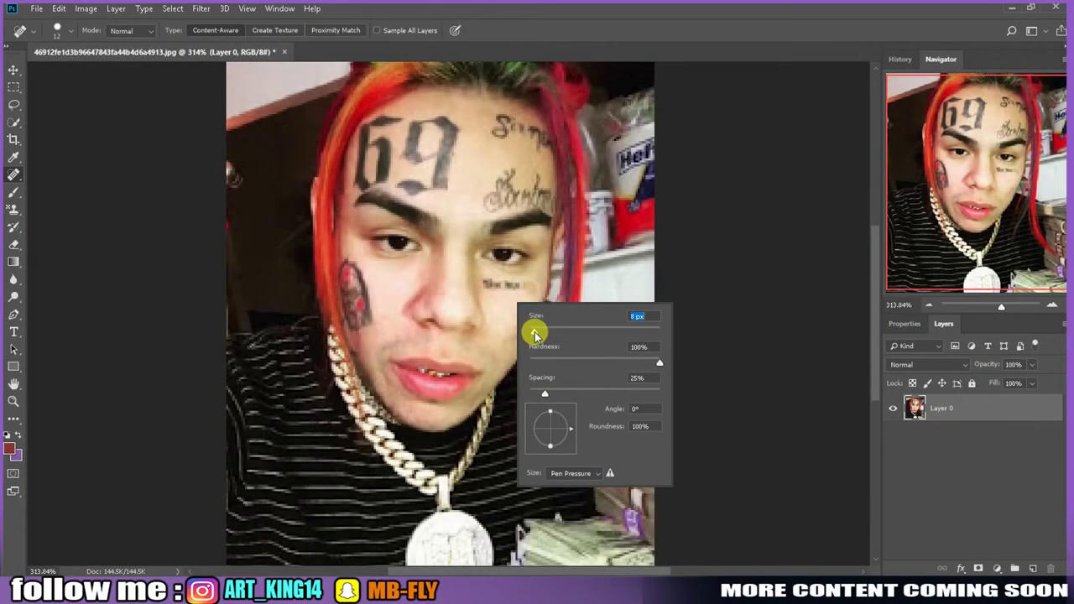
Heal the tattoo on the left cheek below the eye and the small mark under the other eye
{"action": "key", "text": "Return"}
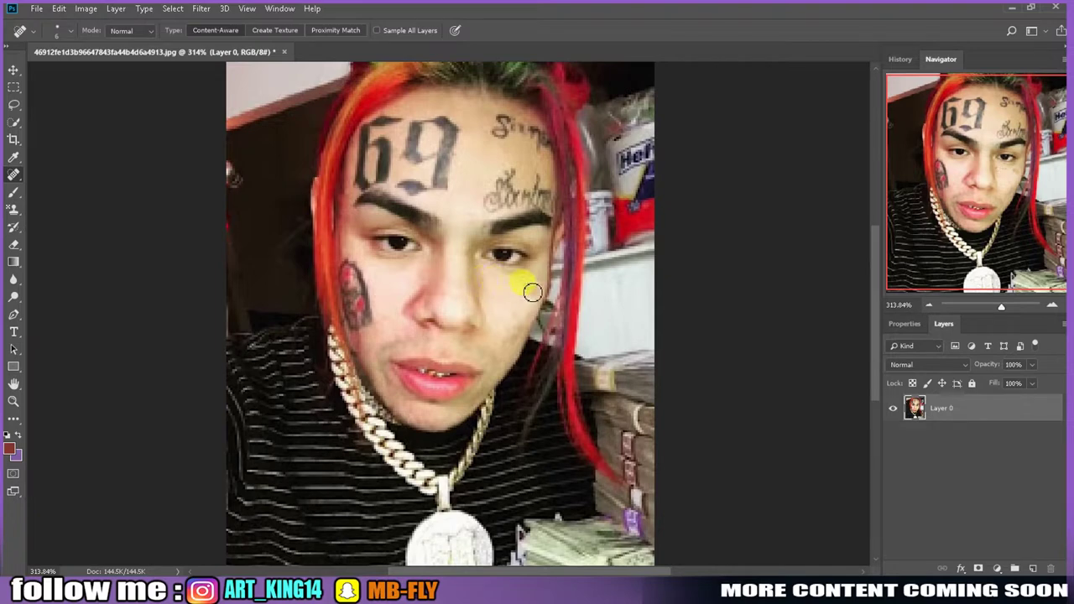
{"action": "scroll", "coordinate": [419, 252], "scroll_direction": "up", "scroll_amount": 3}
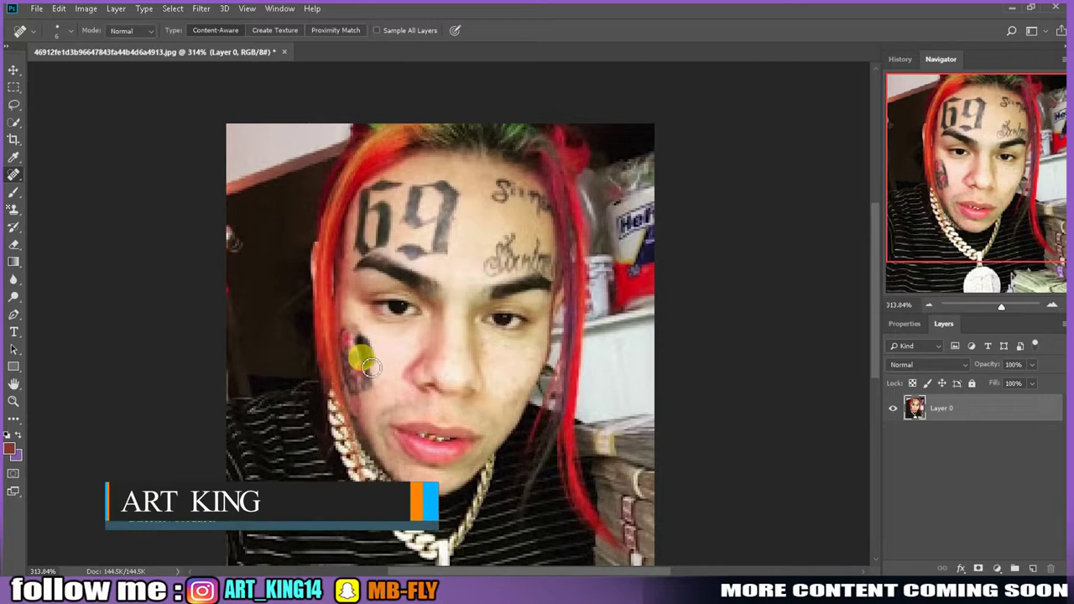
{"action": "mouse_move", "coordinate": [361, 344]}
{"action": "left_mouse_down"}
{"action": "mouse_move", "coordinate": [366, 404]}
{"action": "mouse_move", "coordinate": [347, 341]}
{"action": "left_mouse_up"}
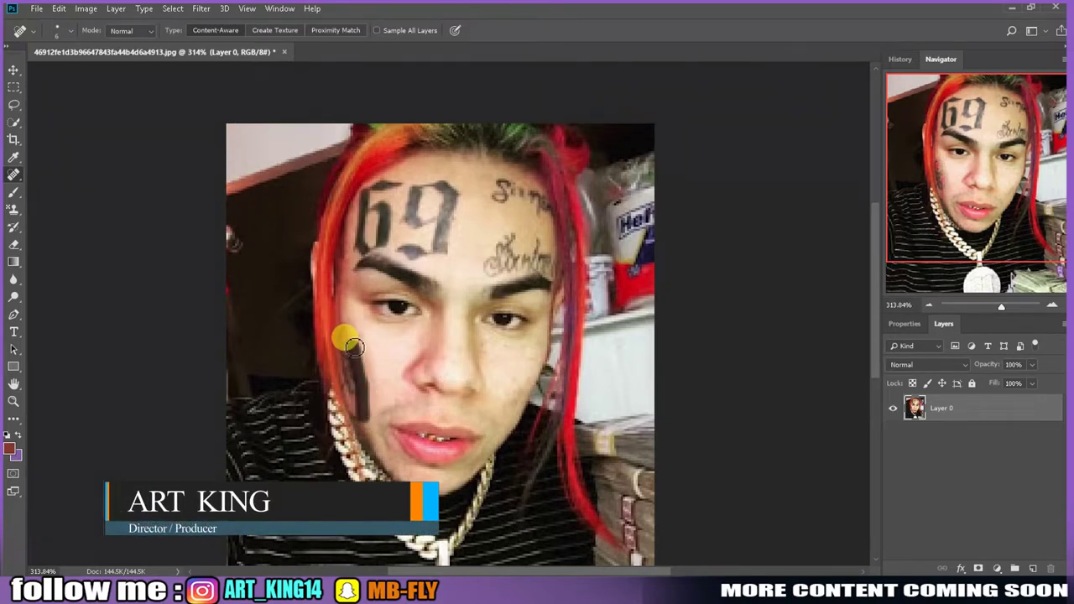
{"action": "left_click_drag", "start_coordinate": [357, 428], "coordinate": [352, 339]}
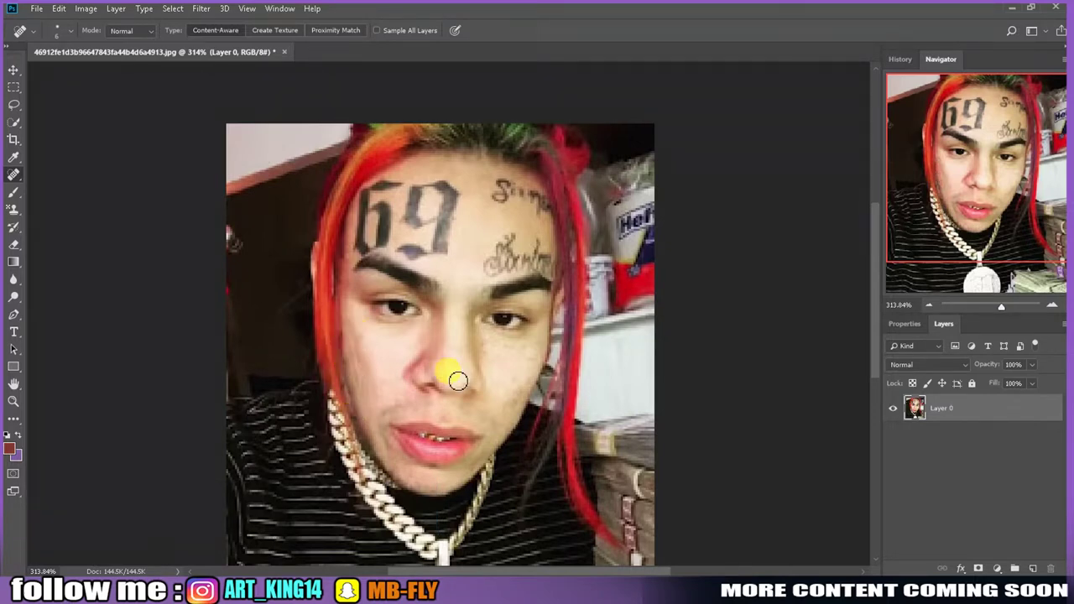
Zoom in and heal the script tattoo above the right eyebrow and the flourish under the 69
{"action": "scroll", "coordinate": [457, 380], "scroll_direction": "up", "scroll_amount": 1}
{"action": "scroll", "coordinate": [456, 379], "scroll_direction": "up", "scroll_amount": 1}
{"action": "scroll", "coordinate": [456, 360], "scroll_direction": "up", "scroll_amount": 1}
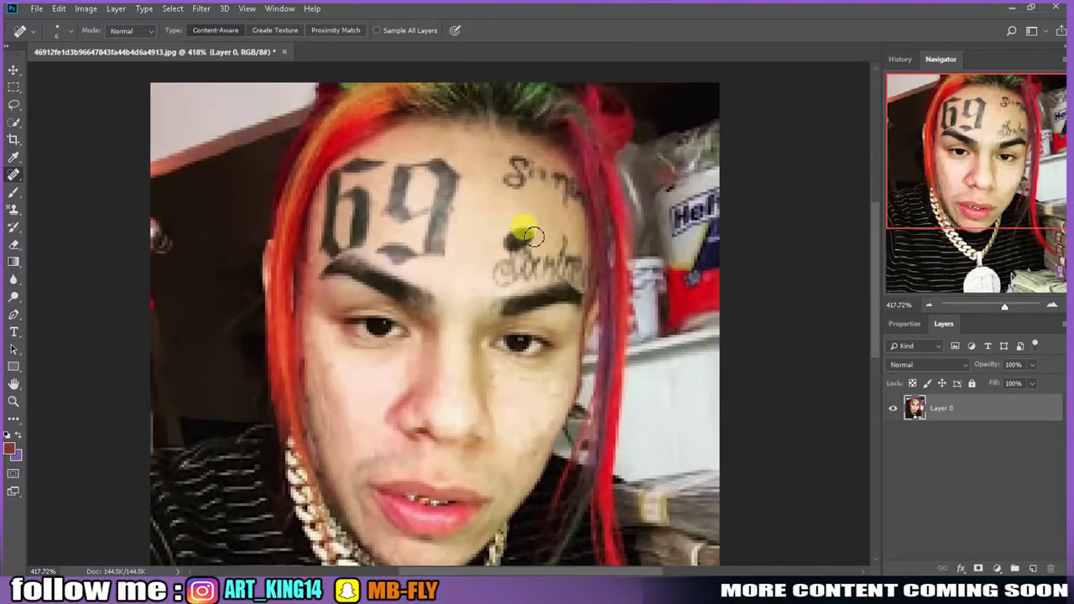
{"action": "mouse_move", "coordinate": [534, 237]}
{"action": "left_mouse_down"}
{"action": "mouse_move", "coordinate": [546, 235]}
{"action": "mouse_move", "coordinate": [500, 280]}
{"action": "left_mouse_up"}
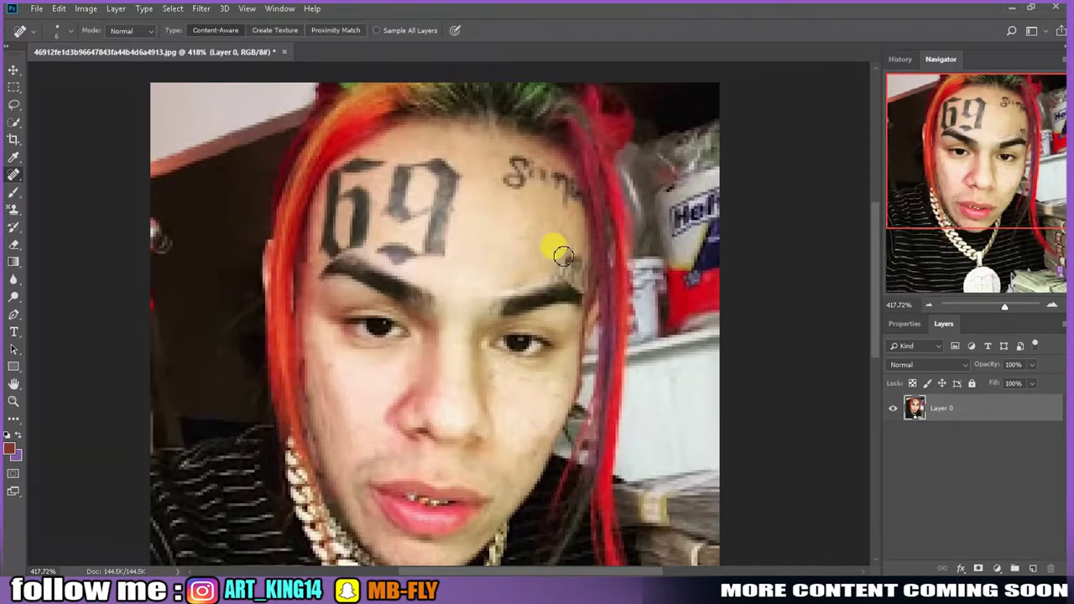
{"action": "left_click_drag", "start_coordinate": [562, 256], "coordinate": [574, 261]}
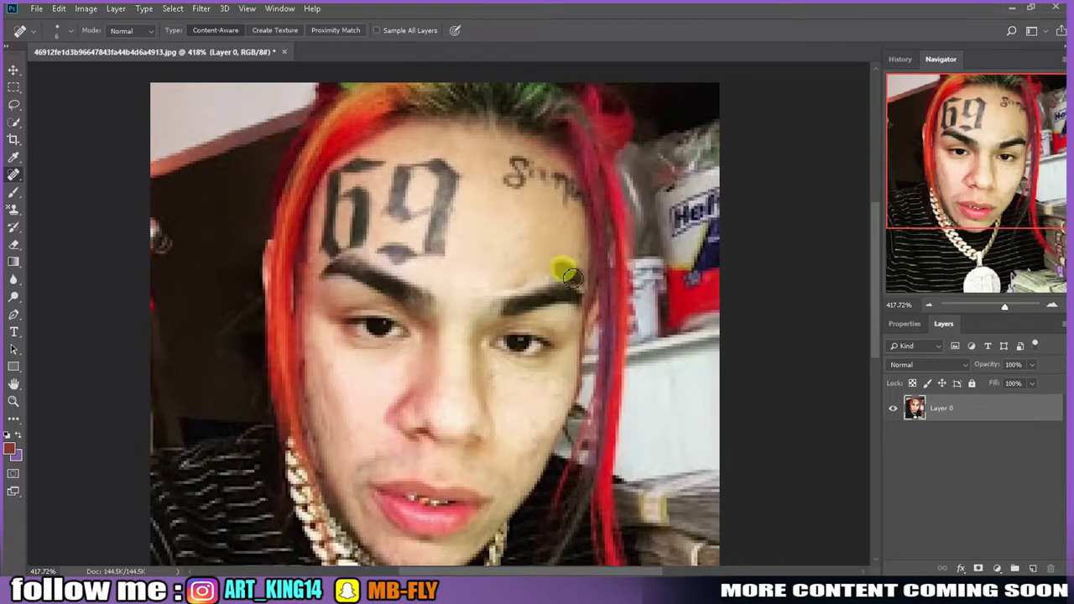
{"action": "mouse_move", "coordinate": [445, 255]}
{"action": "left_mouse_down"}
{"action": "mouse_move", "coordinate": [432, 239]}
{"action": "mouse_move", "coordinate": [383, 250]}
{"action": "mouse_move", "coordinate": [449, 233]}
{"action": "mouse_move", "coordinate": [442, 242]}
{"action": "left_mouse_up"}
Heal the top edge of the 69, the top loop of the 6 and the dark strokes of the 9
{"action": "left_click", "coordinate": [430, 235]}
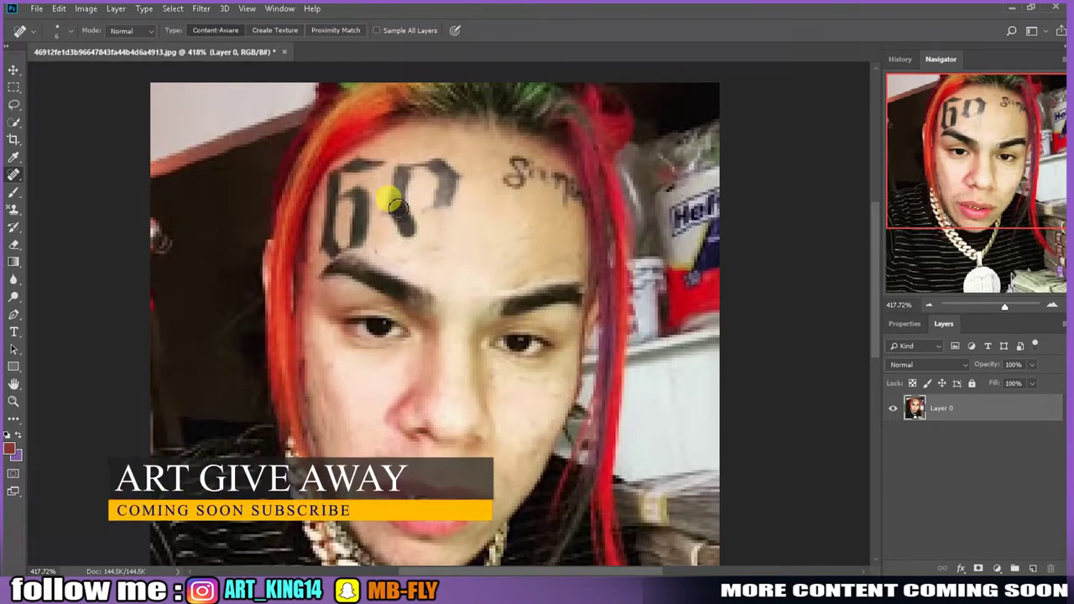
{"action": "mouse_move", "coordinate": [398, 207]}
{"action": "left_mouse_down"}
{"action": "mouse_move", "coordinate": [383, 180]}
{"action": "mouse_move", "coordinate": [372, 240]}
{"action": "mouse_move", "coordinate": [365, 216]}
{"action": "mouse_move", "coordinate": [377, 216]}
{"action": "left_mouse_up"}
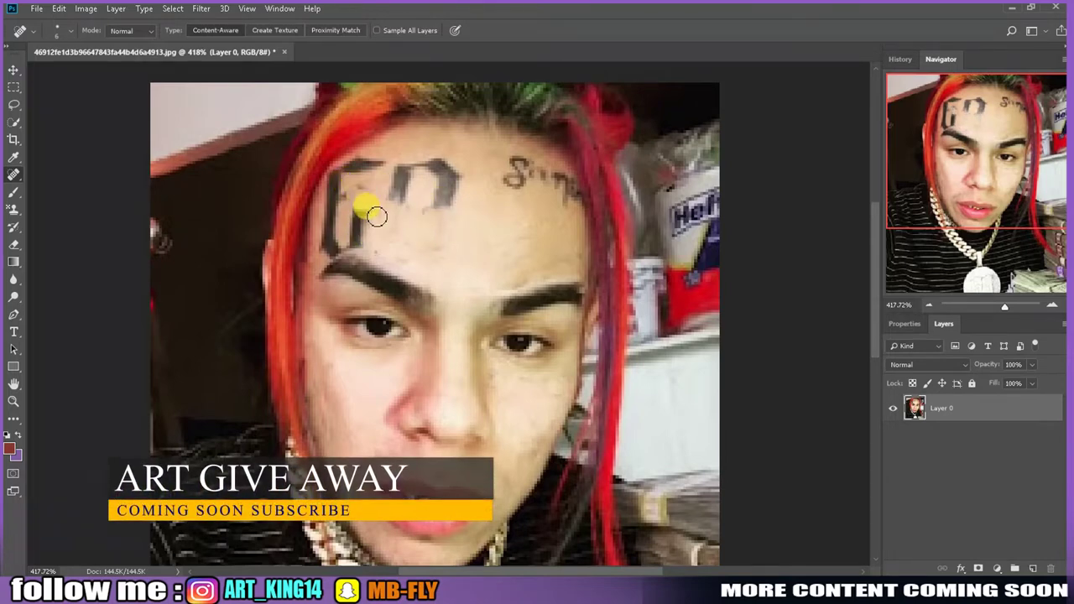
{"action": "mouse_move", "coordinate": [372, 156]}
{"action": "left_mouse_down"}
{"action": "mouse_move", "coordinate": [416, 161]}
{"action": "mouse_move", "coordinate": [450, 197]}
{"action": "mouse_move", "coordinate": [435, 198]}
{"action": "left_mouse_up"}
{"action": "left_click_drag", "start_coordinate": [430, 180], "coordinate": [419, 163]}
{"action": "left_click_drag", "start_coordinate": [452, 201], "coordinate": [451, 173]}
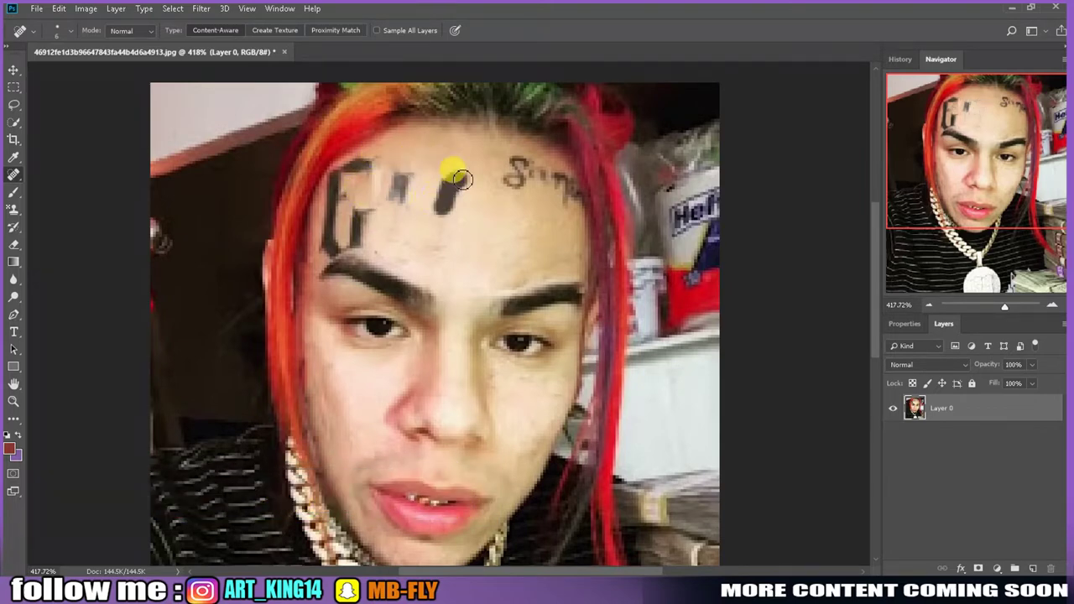
{"action": "mouse_move", "coordinate": [405, 205]}
{"action": "left_mouse_down"}
{"action": "mouse_move", "coordinate": [400, 173]}
{"action": "mouse_move", "coordinate": [401, 191]}
{"action": "left_mouse_up"}
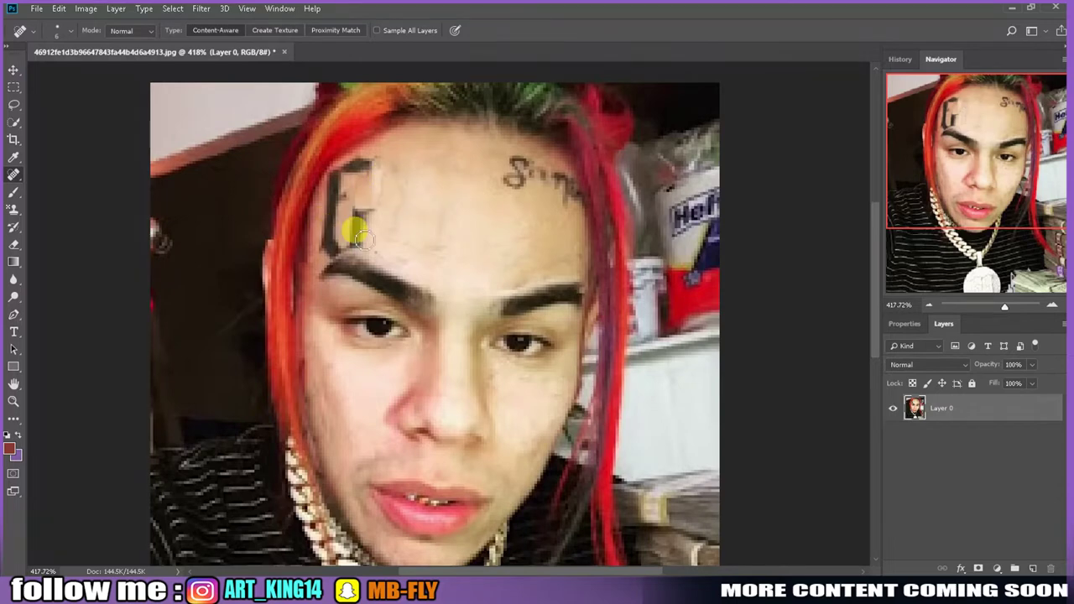
Heal the right part and vertical bar of the 6, touching up near the left temple
{"action": "scroll", "coordinate": [359, 239], "scroll_direction": "up", "scroll_amount": 1}
{"action": "left_click_drag", "start_coordinate": [359, 245], "coordinate": [408, 289]}
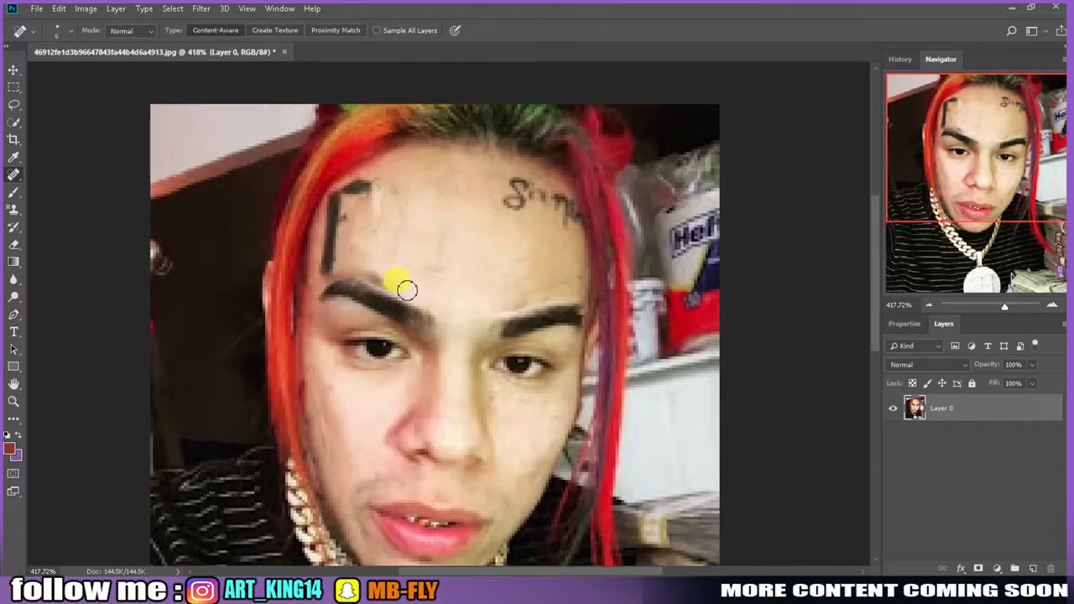
{"action": "mouse_move", "coordinate": [346, 266]}
{"action": "left_mouse_down"}
{"action": "mouse_move", "coordinate": [321, 259]}
{"action": "mouse_move", "coordinate": [328, 192]}
{"action": "left_mouse_up"}
{"action": "mouse_move", "coordinate": [330, 230]}
{"action": "left_mouse_down"}
{"action": "mouse_move", "coordinate": [330, 192]}
{"action": "mouse_move", "coordinate": [377, 223]}
{"action": "left_mouse_up"}
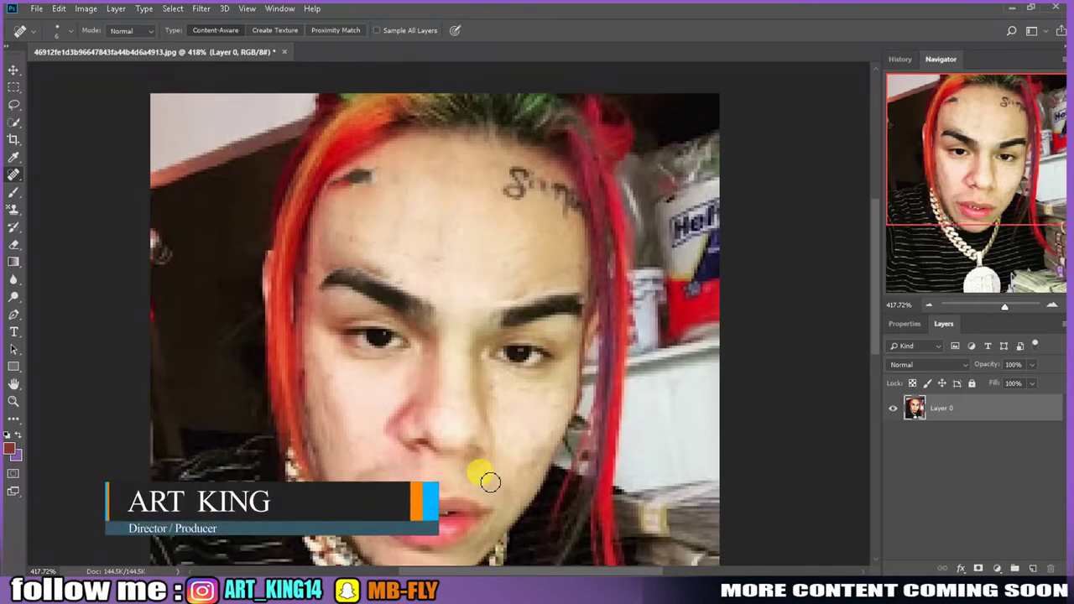
{"action": "scroll", "coordinate": [408, 311], "scroll_direction": "up", "scroll_amount": 3}
{"action": "scroll", "coordinate": [324, 264], "scroll_direction": "up", "scroll_amount": 1}
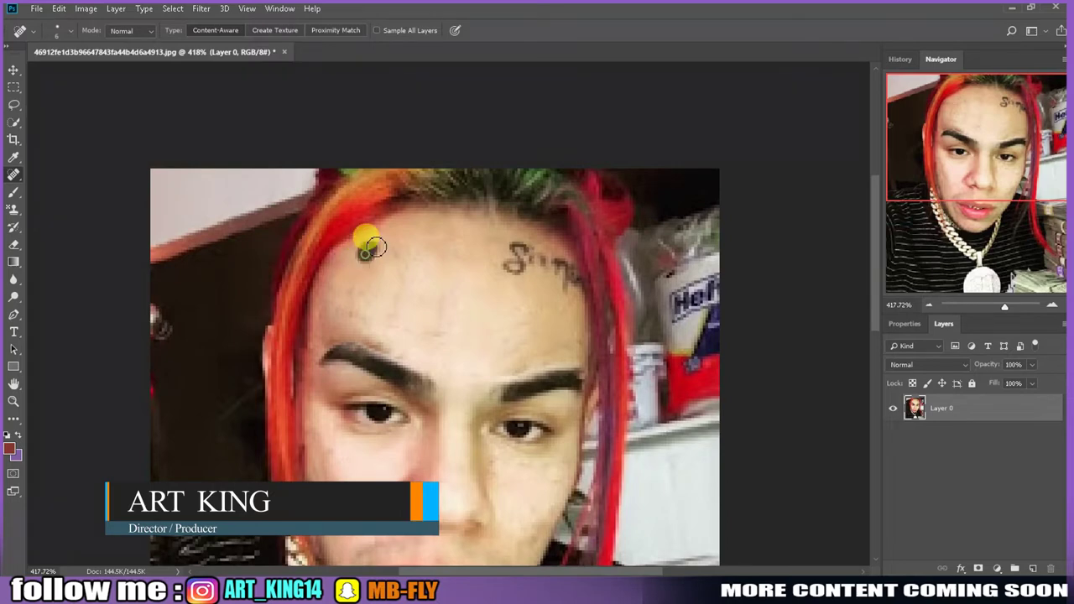
Enlarge the brush and heal the forehead script and the marks above the left eyebrow
{"action": "mouse_move", "coordinate": [527, 257]}
{"action": "left_mouse_down"}
{"action": "mouse_move", "coordinate": [516, 263]}
{"action": "mouse_move", "coordinate": [547, 274]}
{"action": "mouse_move", "coordinate": [440, 269]}
{"action": "left_mouse_up"}
{"action": "scroll", "coordinate": [503, 273], "scroll_direction": "up", "scroll_amount": 1}
{"action": "right_click", "coordinate": [537, 294]}
{"action": "left_click_drag", "start_coordinate": [533, 300], "coordinate": [431, 289]}
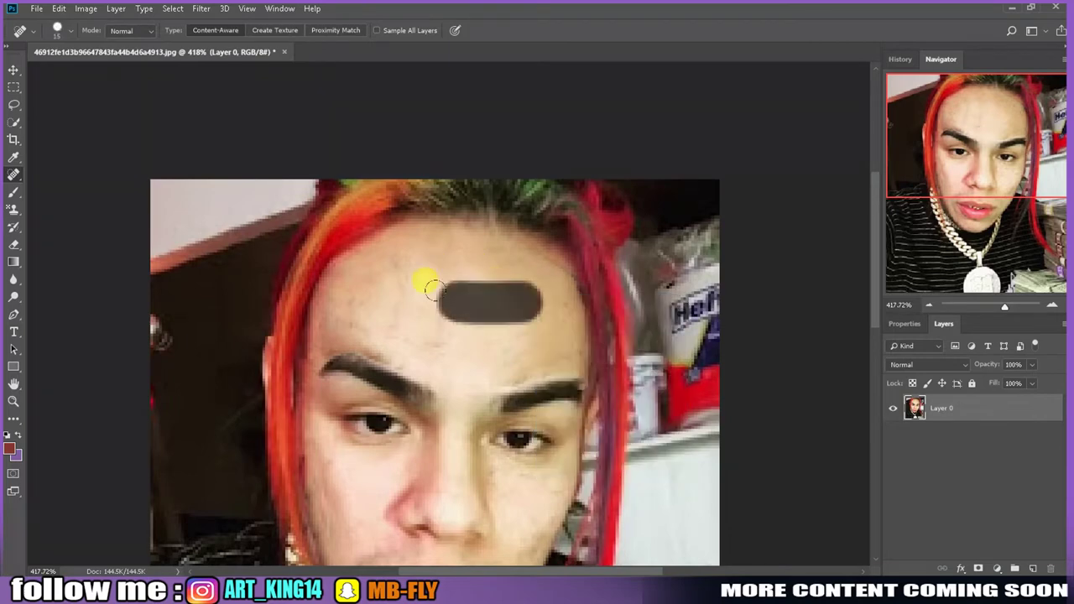
{"action": "left_click_drag", "start_coordinate": [517, 331], "coordinate": [409, 313]}
{"action": "mouse_move", "coordinate": [445, 344]}
{"action": "left_mouse_down"}
{"action": "mouse_move", "coordinate": [380, 330]}
{"action": "mouse_move", "coordinate": [432, 307]}
{"action": "left_mouse_up"}
{"action": "left_click", "coordinate": [379, 336]}
{"action": "scroll", "coordinate": [481, 323], "scroll_direction": "down", "scroll_amount": 3}
Shrink the brush and heal the small cheek, lip and right-forehead spots
{"action": "right_click", "coordinate": [382, 344]}
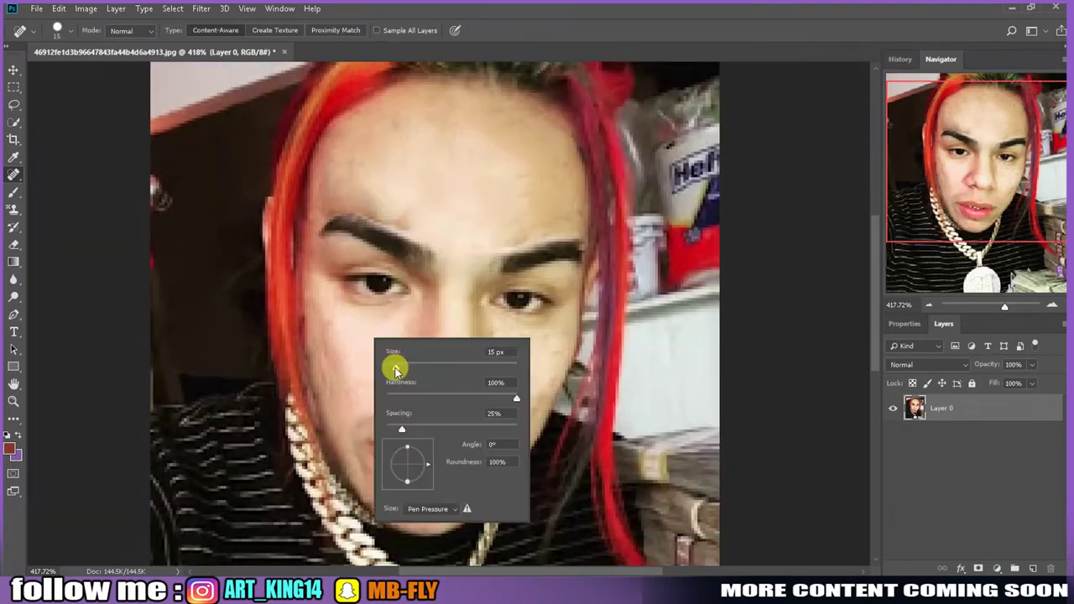
{"action": "left_click", "coordinate": [351, 365]}
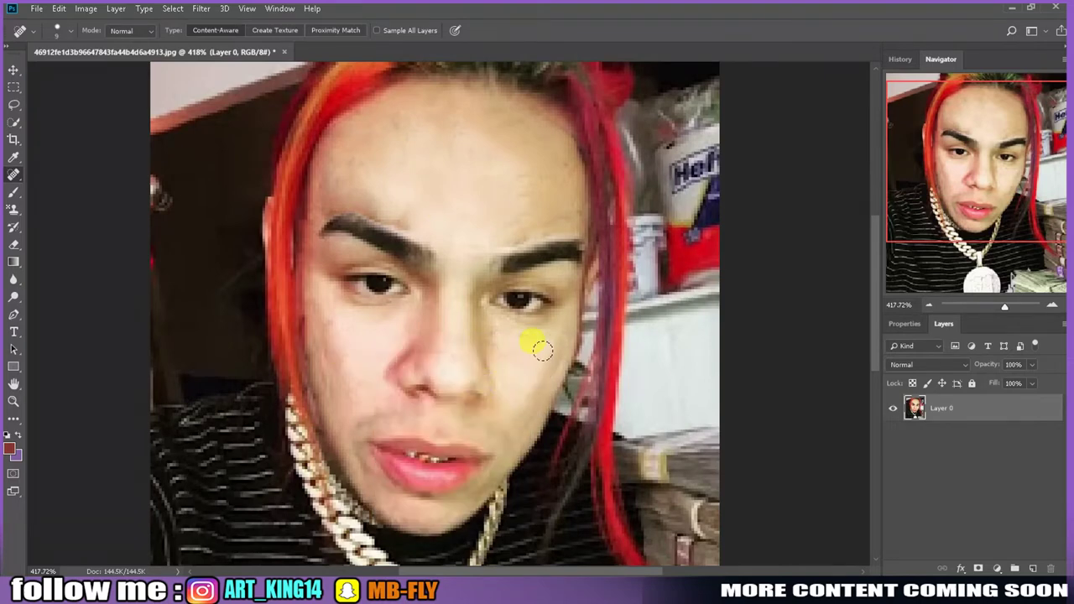
{"action": "scroll", "coordinate": [504, 348], "scroll_direction": "down", "scroll_amount": 1}
{"action": "left_click_drag", "start_coordinate": [399, 367], "coordinate": [370, 363]}
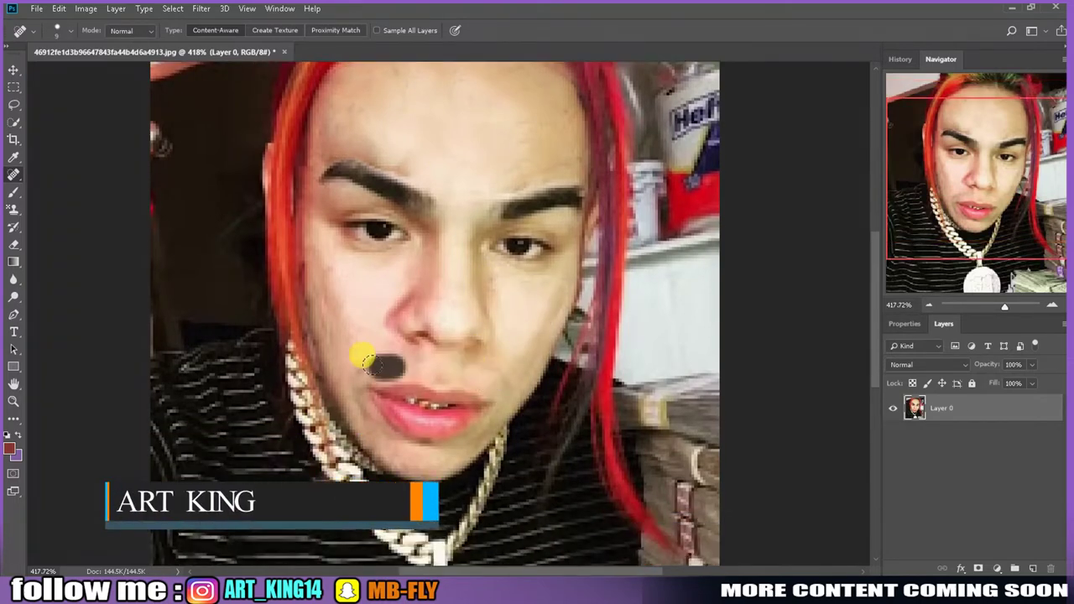
{"action": "scroll", "coordinate": [388, 262], "scroll_direction": "up", "scroll_amount": 2}
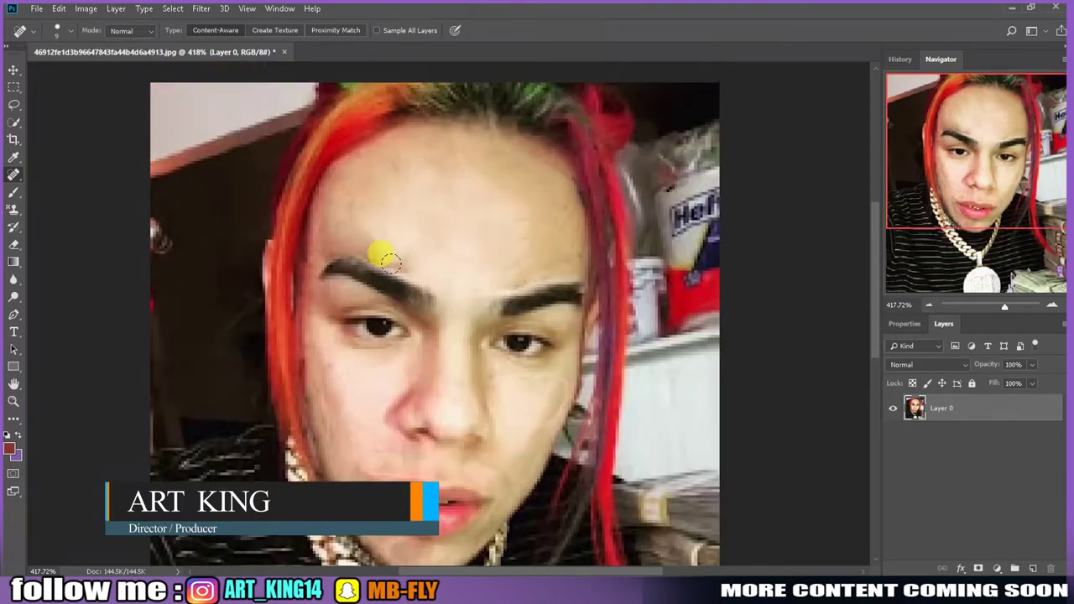
{"action": "scroll", "coordinate": [387, 256], "scroll_direction": "up", "scroll_amount": 1}
{"action": "left_click", "coordinate": [568, 275]}
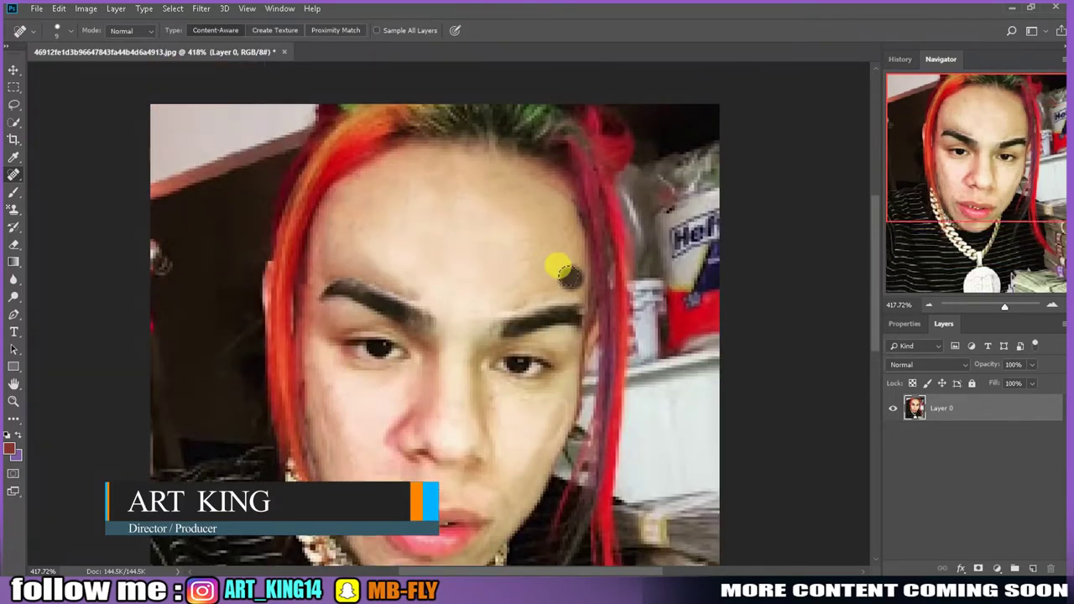
{"action": "scroll", "coordinate": [566, 262], "scroll_direction": "down", "scroll_amount": 2}
{"action": "scroll", "coordinate": [569, 263], "scroll_direction": "down", "scroll_amount": 2}
Heal the spot between the eyebrows, the hairline marks and the mark on the left cheek
{"action": "scroll", "coordinate": [569, 264], "scroll_direction": "up", "scroll_amount": 2}
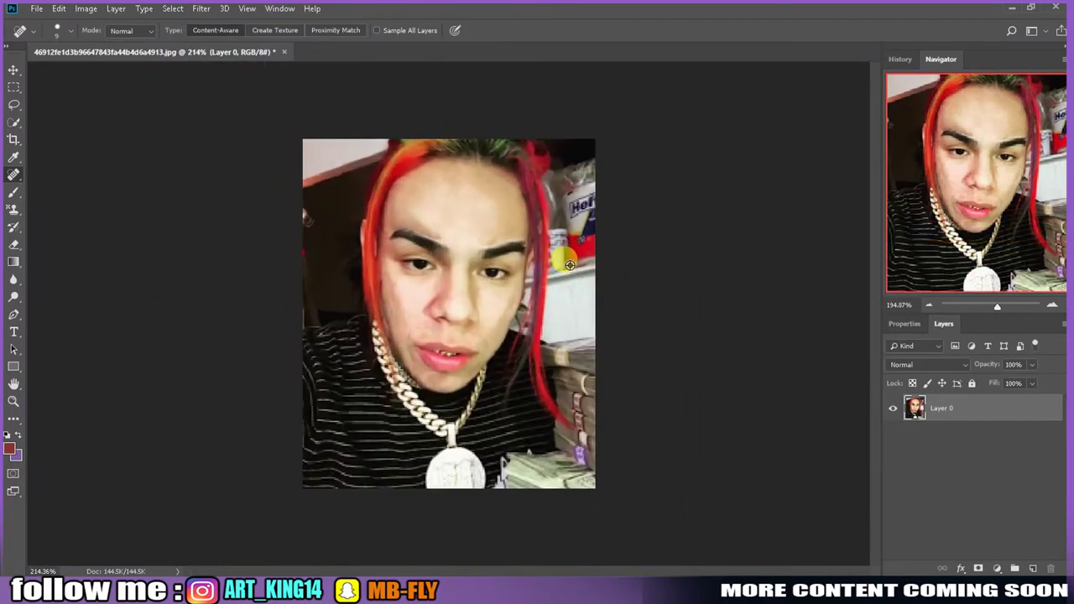
{"action": "scroll", "coordinate": [570, 265], "scroll_direction": "up", "scroll_amount": 1}
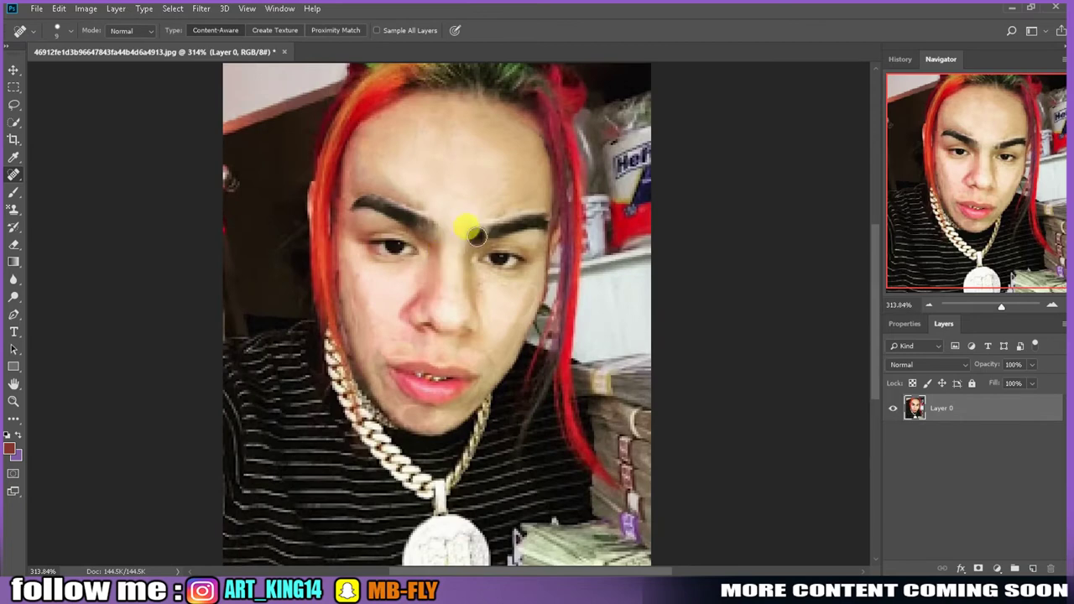
{"action": "scroll", "coordinate": [478, 227], "scroll_direction": "up", "scroll_amount": 2}
{"action": "scroll", "coordinate": [474, 198], "scroll_direction": "up", "scroll_amount": 2}
{"action": "left_click", "coordinate": [479, 239], "text": "alt"}
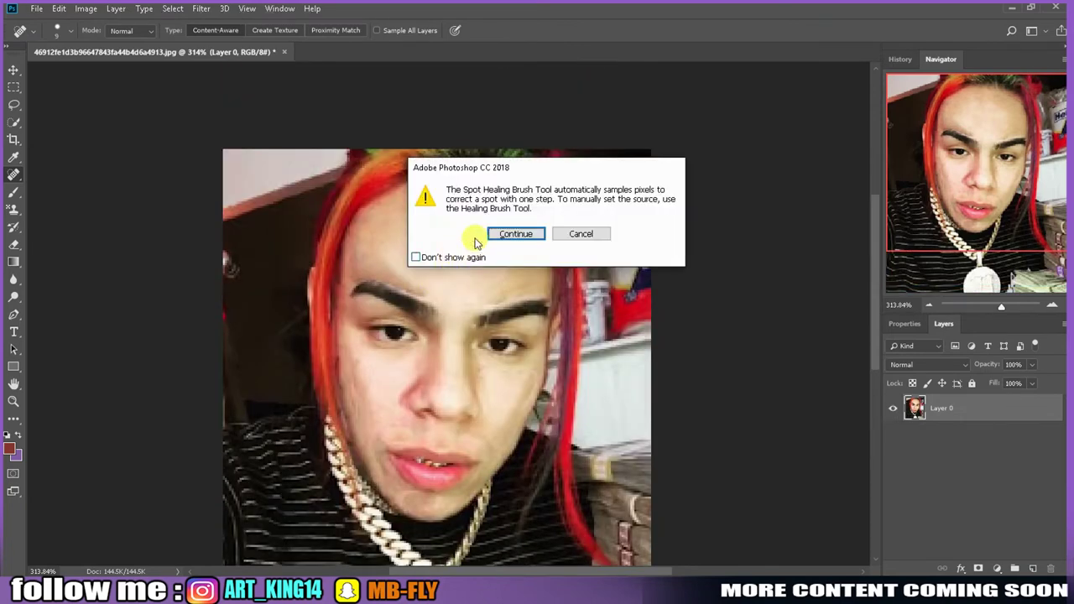
{"action": "left_click", "coordinate": [516, 232]}
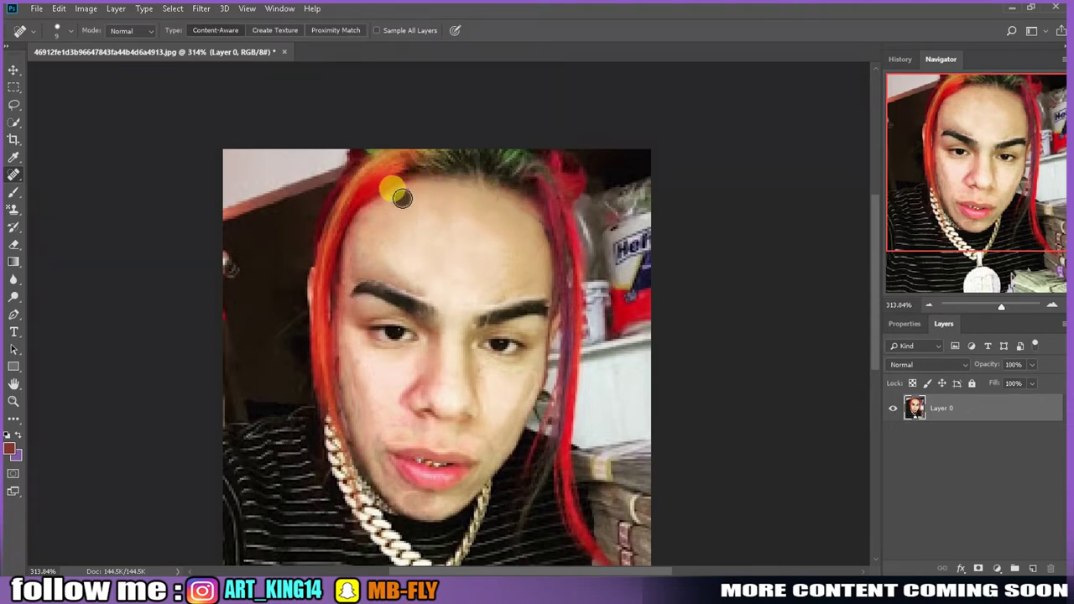
{"action": "left_click_drag", "start_coordinate": [402, 197], "coordinate": [357, 229]}
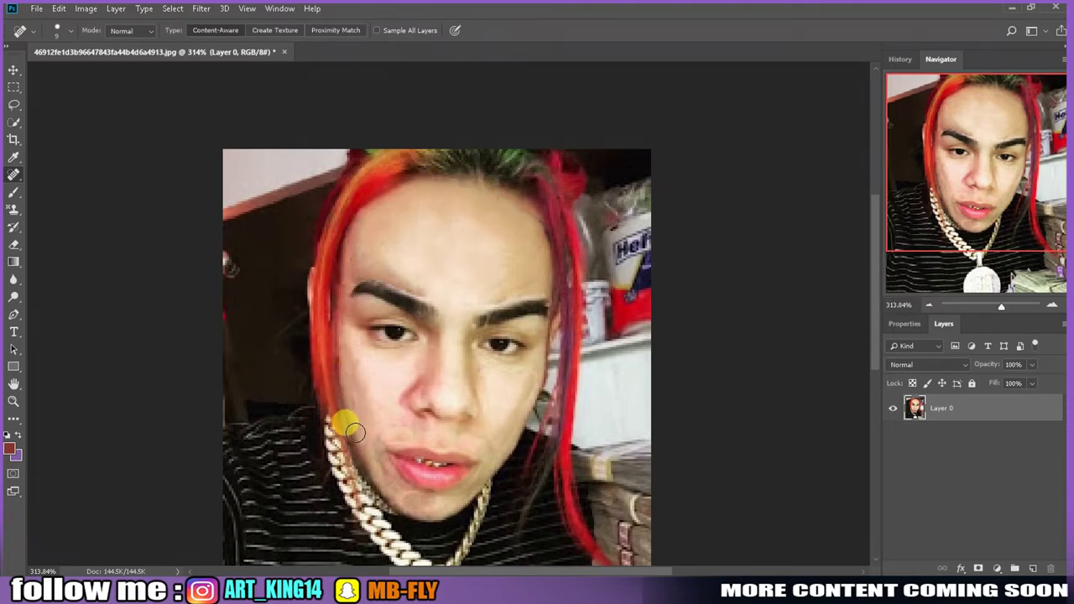
{"action": "left_click_drag", "start_coordinate": [365, 418], "coordinate": [404, 429]}
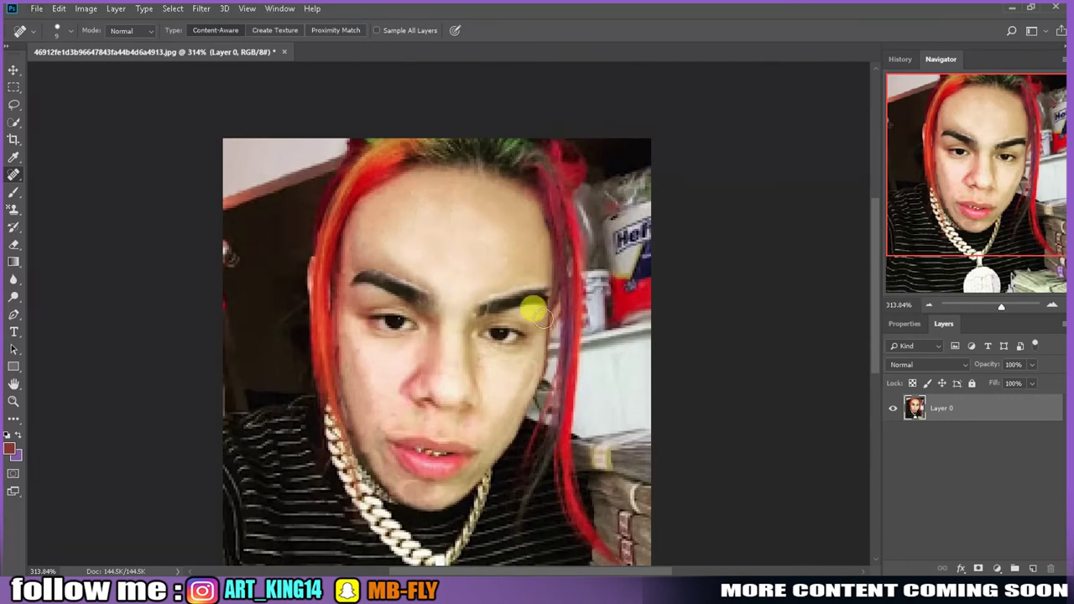
Zoom in and out to check for remaining spots and heal one near the shirt stripes
{"action": "scroll", "coordinate": [434, 290], "scroll_direction": "down", "scroll_amount": 2}
{"action": "scroll", "coordinate": [439, 294], "scroll_direction": "down", "scroll_amount": 3}
{"action": "scroll", "coordinate": [438, 294], "scroll_direction": "up", "scroll_amount": 1}
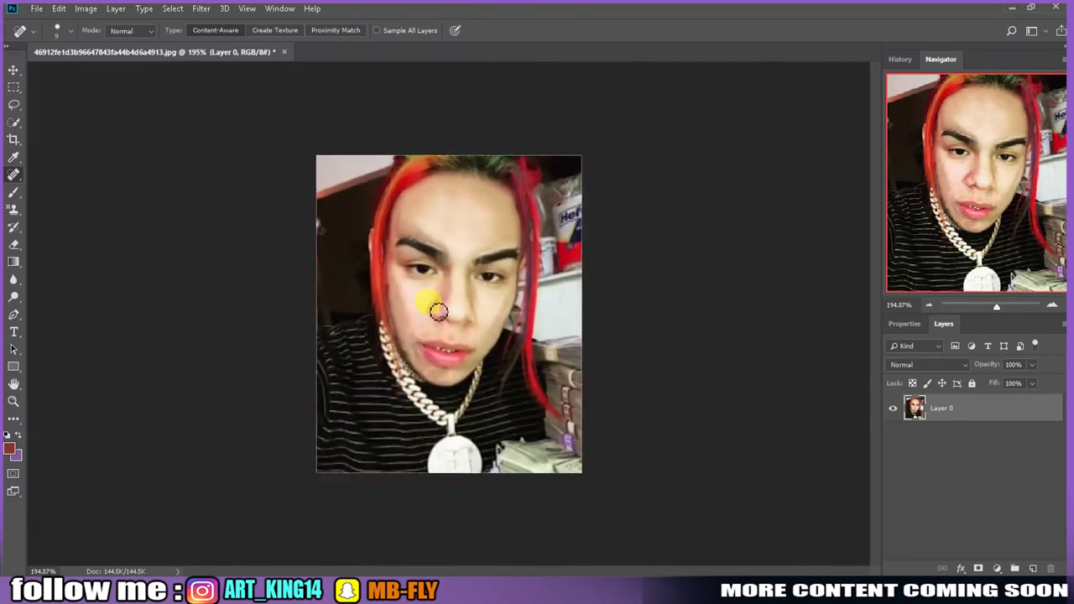
{"action": "scroll", "coordinate": [438, 310], "scroll_direction": "down", "scroll_amount": 1}
{"action": "scroll", "coordinate": [434, 308], "scroll_direction": "up", "scroll_amount": 2}
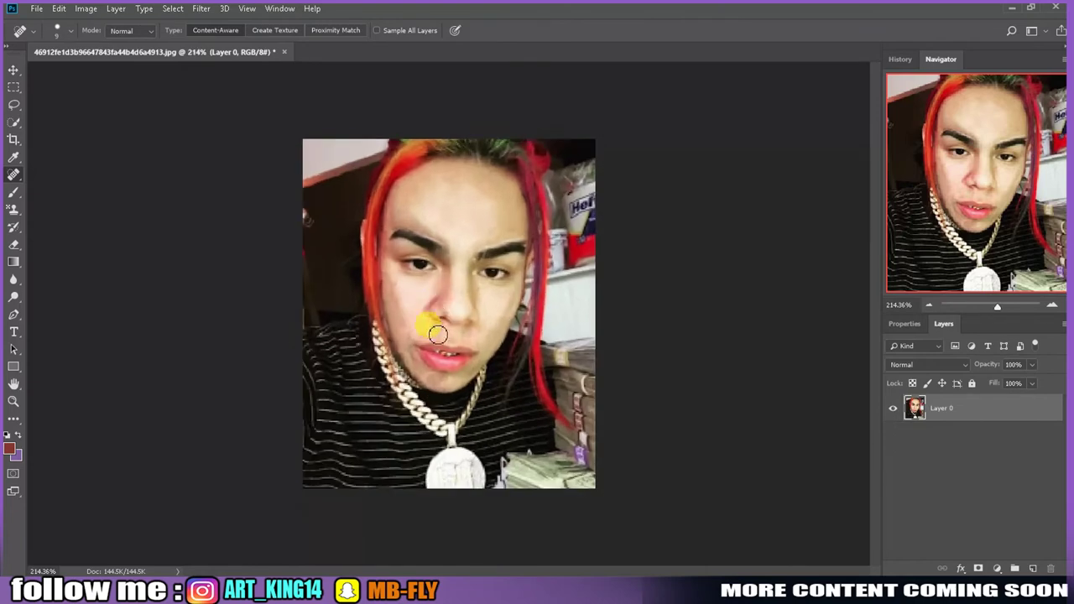
{"action": "scroll", "coordinate": [437, 335], "scroll_direction": "up", "scroll_amount": 2}
{"action": "scroll", "coordinate": [436, 347], "scroll_direction": "up", "scroll_amount": 2}
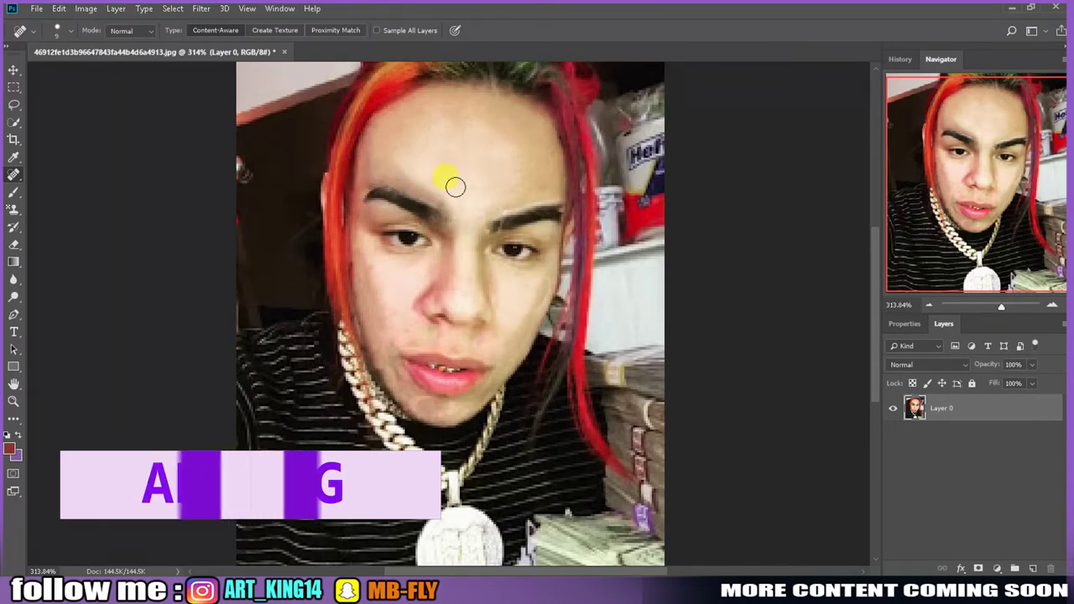
{"action": "scroll", "coordinate": [496, 305], "scroll_direction": "down", "scroll_amount": 3}
{"action": "scroll", "coordinate": [504, 307], "scroll_direction": "up", "scroll_amount": 1}
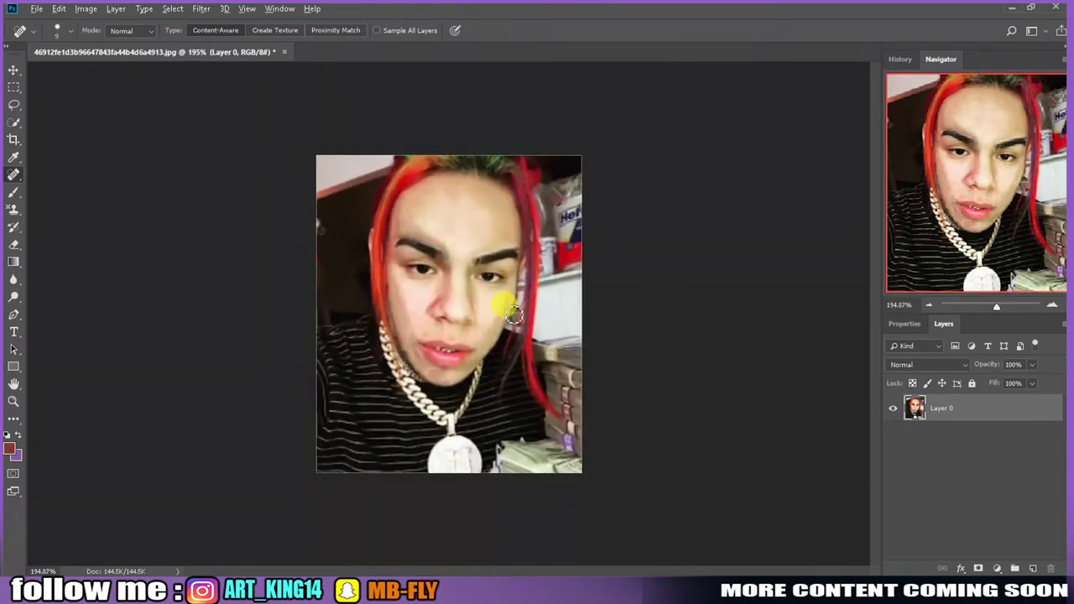
{"action": "scroll", "coordinate": [510, 311], "scroll_direction": "up", "scroll_amount": 1}
{"action": "scroll", "coordinate": [511, 311], "scroll_direction": "up", "scroll_amount": 1}
{"action": "scroll", "coordinate": [512, 309], "scroll_direction": "up", "scroll_amount": 1}
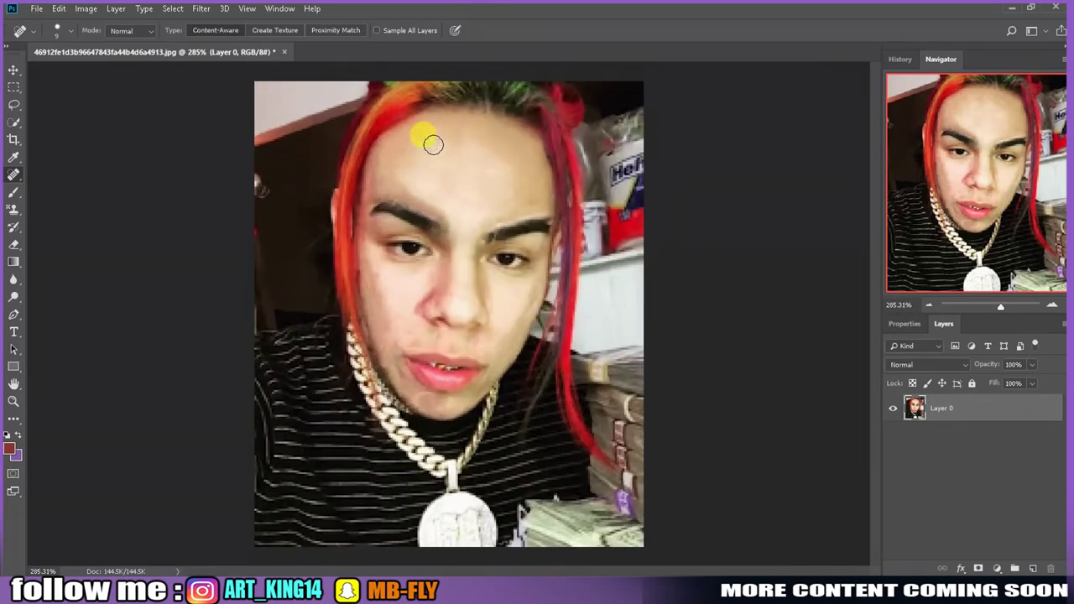
{"action": "left_click", "coordinate": [348, 487]}
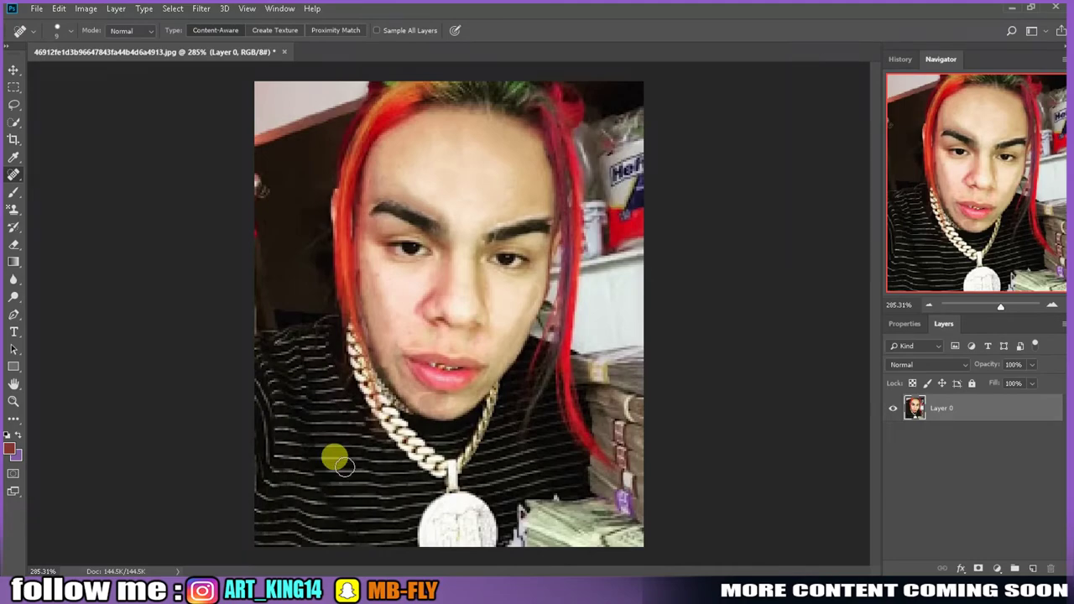